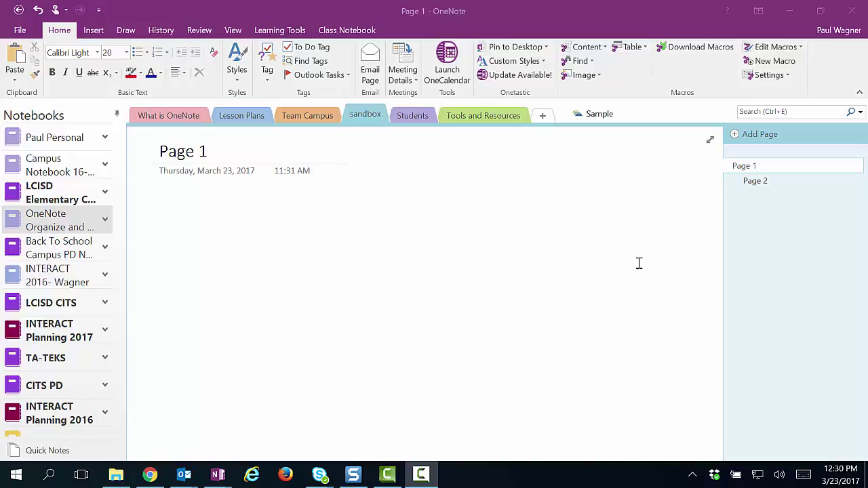
Step: Start a note on Page 1 and move its box to the left side
{"action": "left_click", "coordinate": [382, 287]}
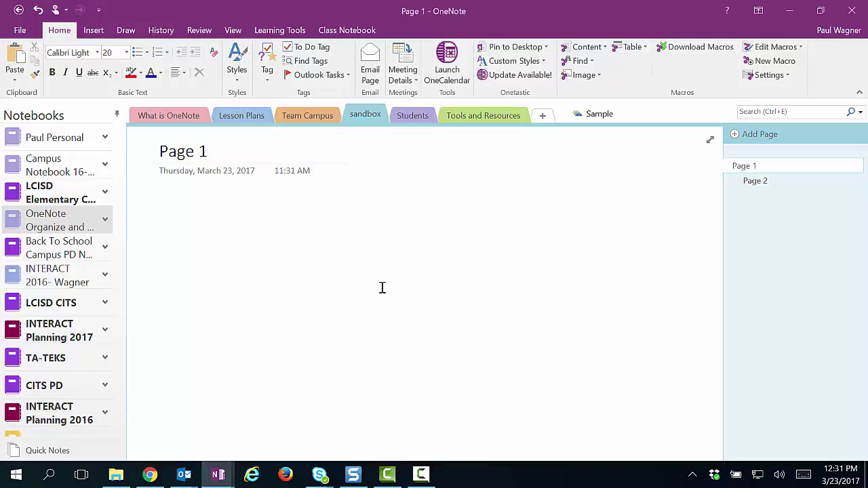
{"action": "left_click", "coordinate": [399, 277]}
{"action": "type", "text": "type"}
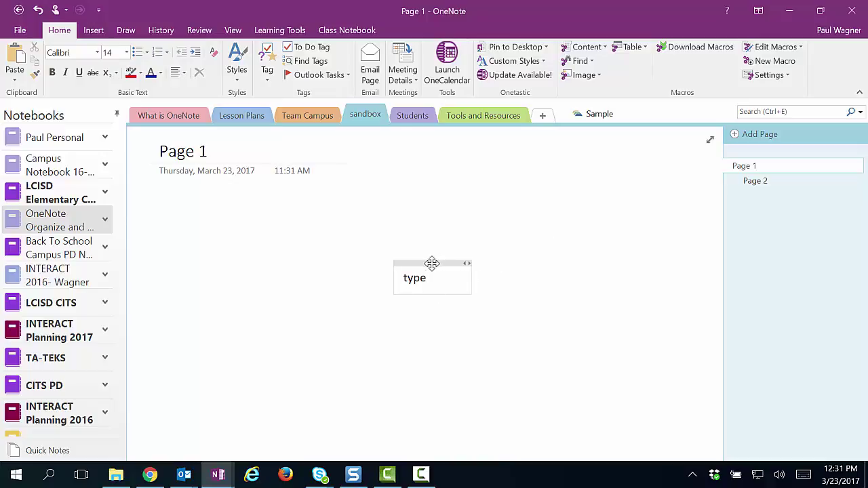
{"action": "left_click_drag", "start_coordinate": [433, 263], "coordinate": [510, 316]}
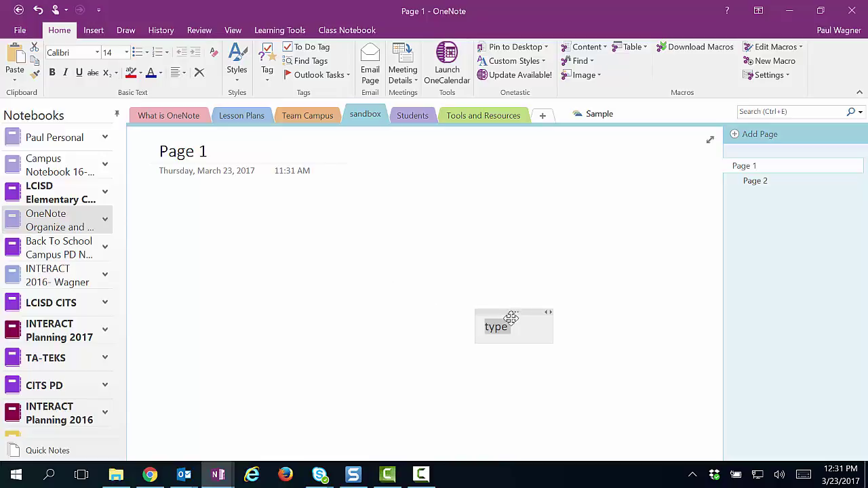
{"action": "left_click_drag", "start_coordinate": [514, 312], "coordinate": [231, 266]}
Step: Make the note read 'Type test test test test' and adjust the box width
{"action": "left_click", "coordinate": [244, 264]}
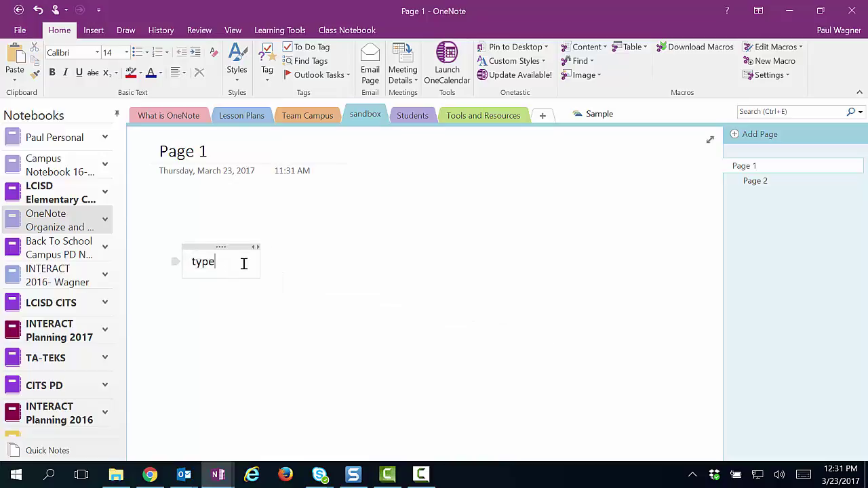
{"action": "type", "text": "a list"}
{"action": "key", "text": "BackSpace"}
{"action": "key", "text": "BackSpace"}
{"action": "key", "text": "BackSpace"}
{"action": "key", "text": "BackSpace"}
{"action": "key", "text": "BackSpace"}
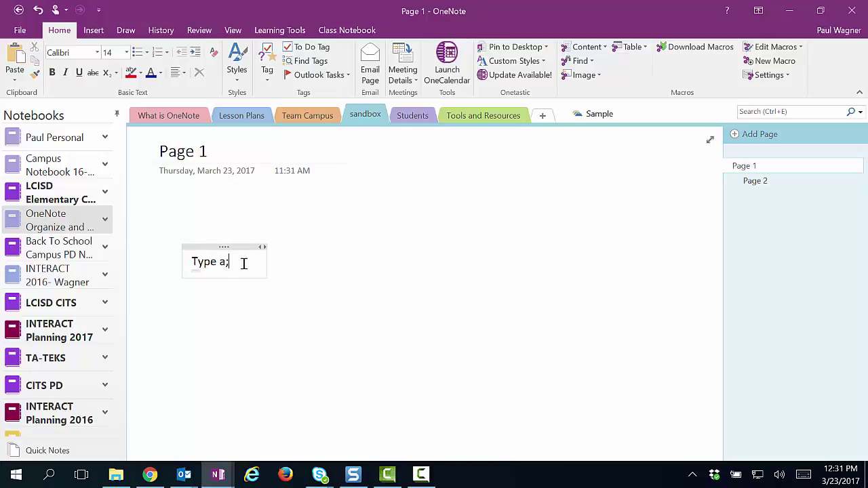
{"action": "key", "text": "BackSpace"}
{"action": "type", "text": "test test test test"}
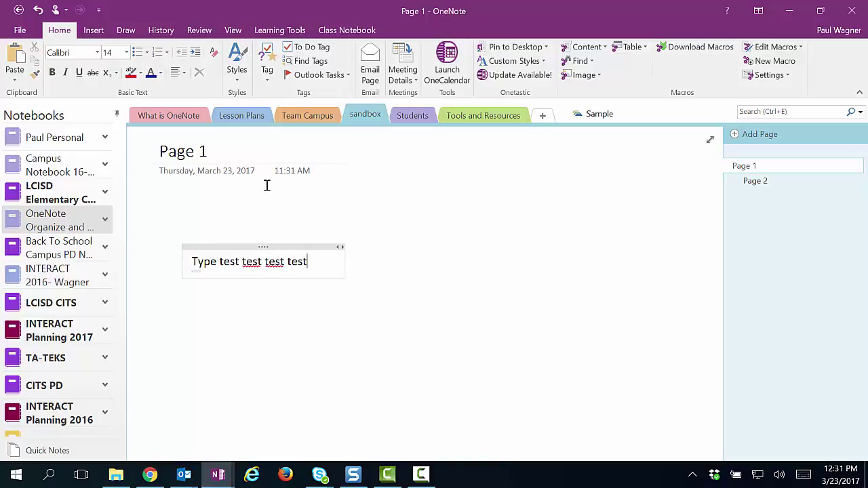
{"action": "mouse_move", "coordinate": [343, 262]}
{"action": "left_mouse_down"}
{"action": "mouse_move", "coordinate": [444, 264]}
{"action": "mouse_move", "coordinate": [332, 262]}
{"action": "left_mouse_up"}
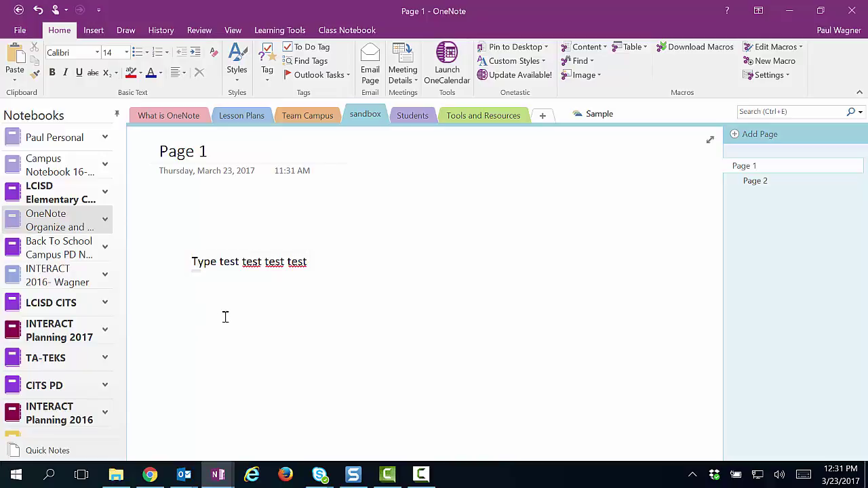
Step: Type Milk, Eggs, Pancake mix, Fruit and Vegetables, one item per line
{"action": "type", "text": "mild"}
{"action": "key", "text": "Return"}
{"action": "key", "text": "BackSpace"}
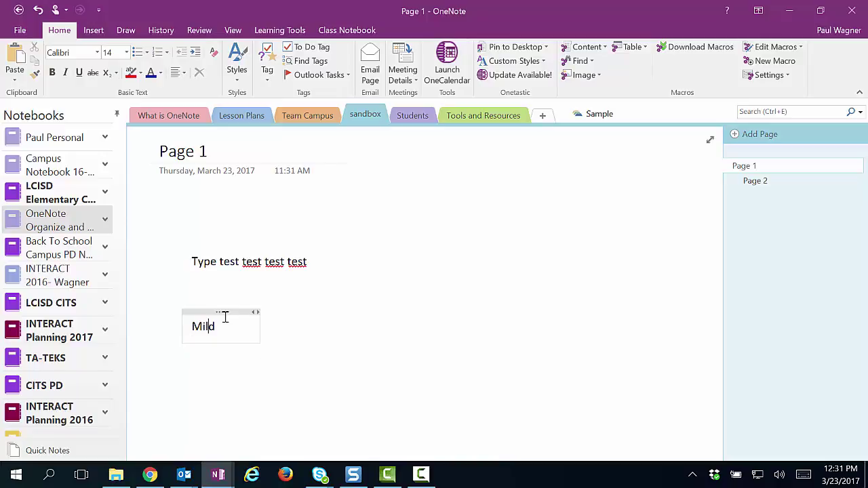
{"action": "key", "text": "Return"}
{"action": "type", "text": "eggs"}
{"action": "key", "text": "Return"}
{"action": "type", "text": "pan"}
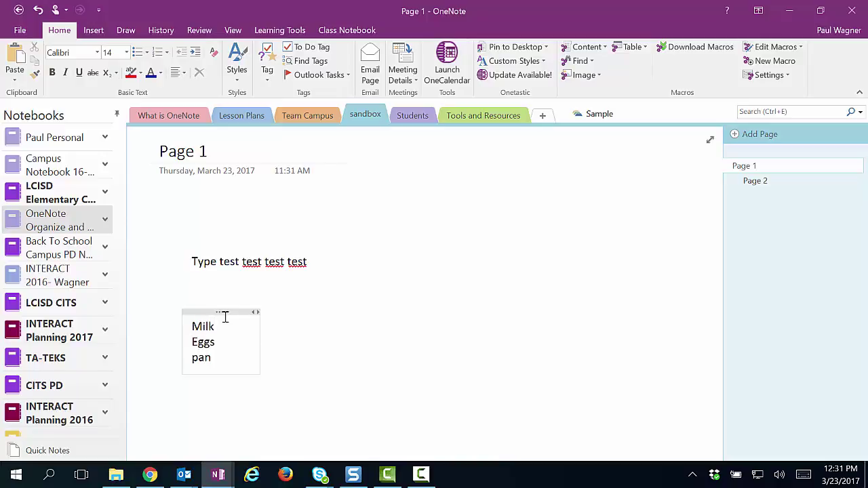
{"action": "type", "text": "cake mix"}
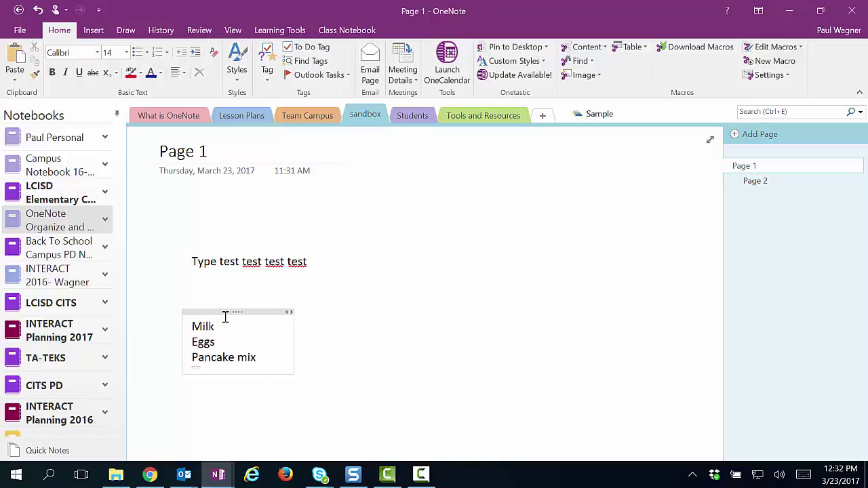
{"action": "key", "text": "Return"}
{"action": "type", "text": "fruit"}
{"action": "key", "text": "Return"}
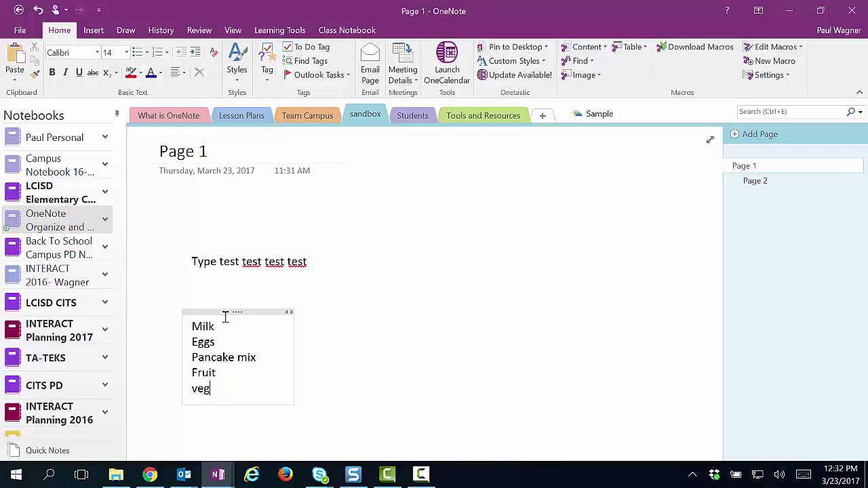
{"action": "type", "text": "vegetables"}
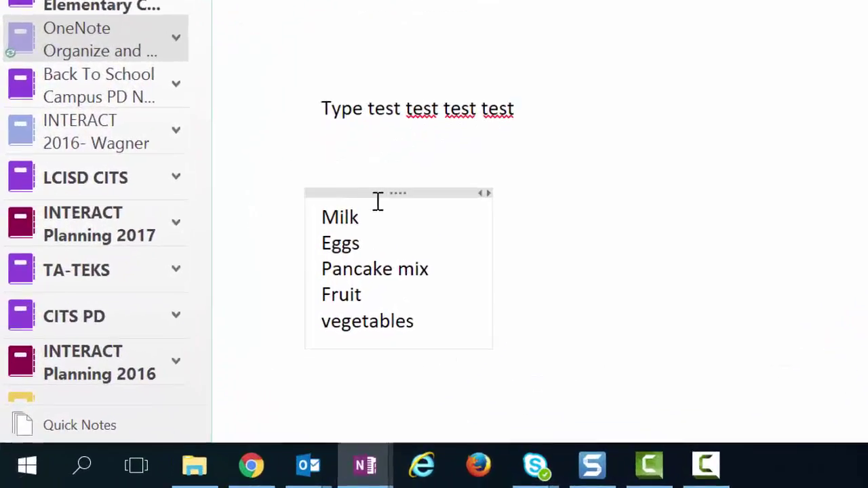
{"action": "key", "text": "Return"}
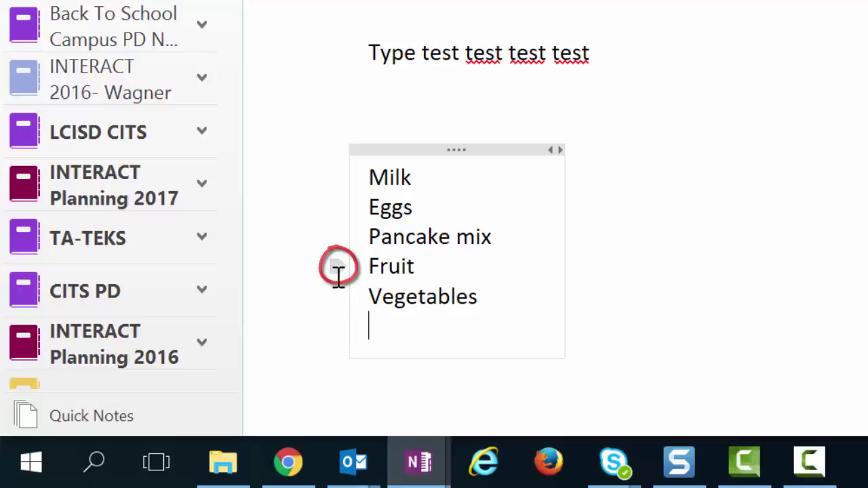
Step: Move Fruit and then Vegetables to the top of the list, and select all five items
{"action": "left_click_drag", "start_coordinate": [337, 266], "coordinate": [343, 171]}
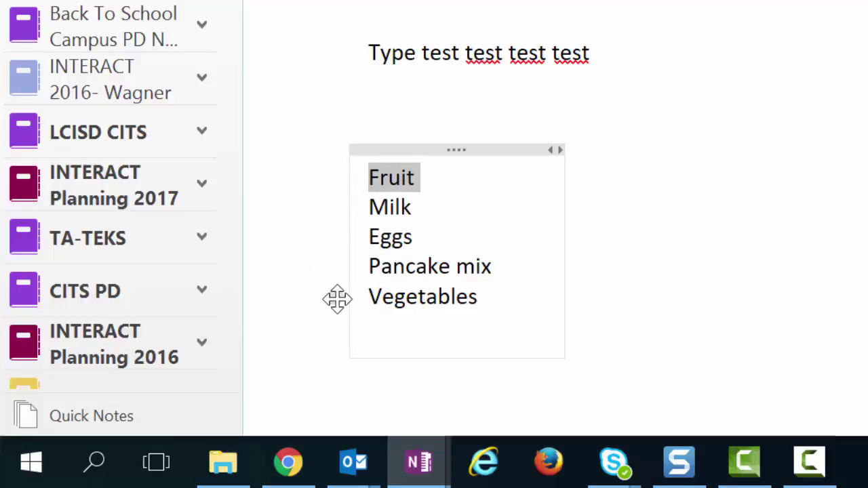
{"action": "left_click_drag", "start_coordinate": [337, 299], "coordinate": [337, 192]}
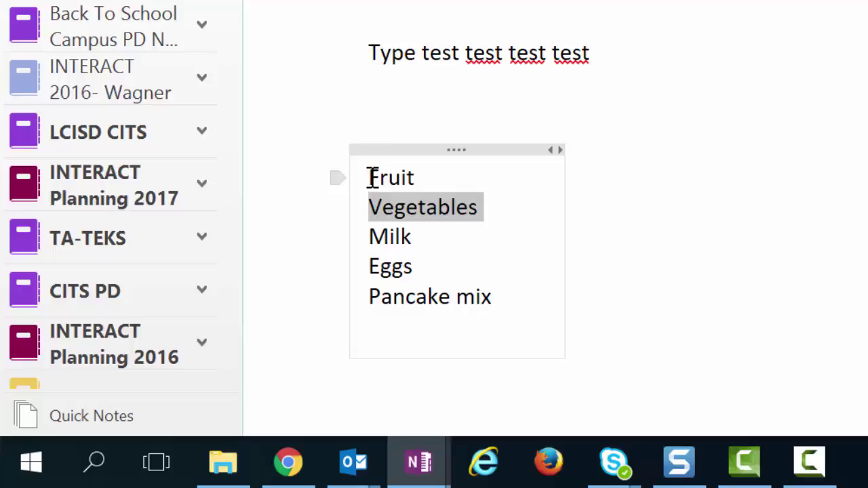
{"action": "left_click_drag", "start_coordinate": [368, 177], "coordinate": [500, 307]}
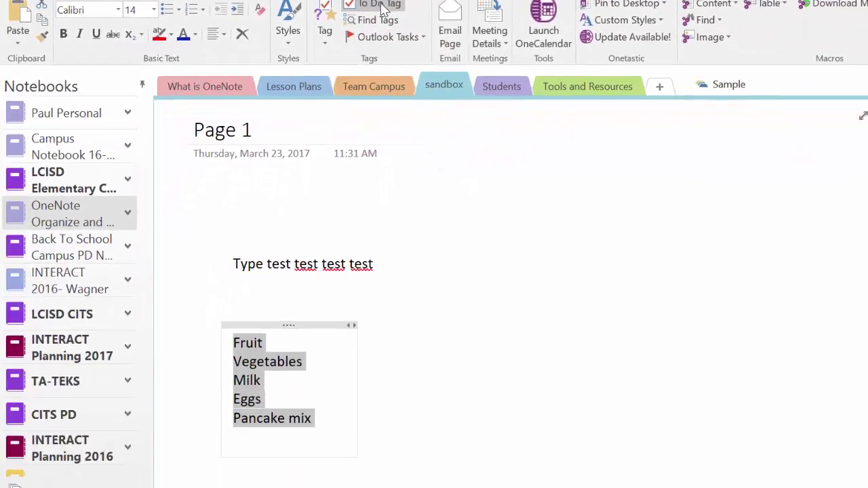
Step: Apply the To Do tag to the grocery items and tick Fruit, Vegetables and Milk
{"action": "left_click", "coordinate": [448, 105]}
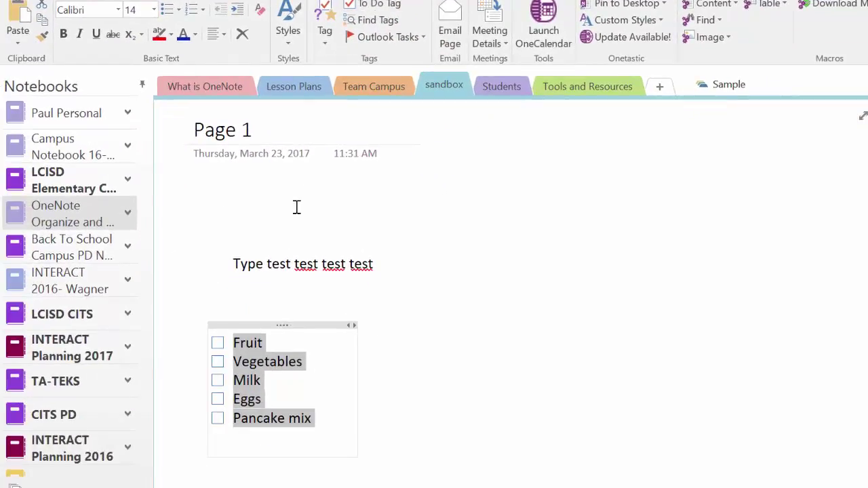
{"action": "left_click", "coordinate": [297, 365]}
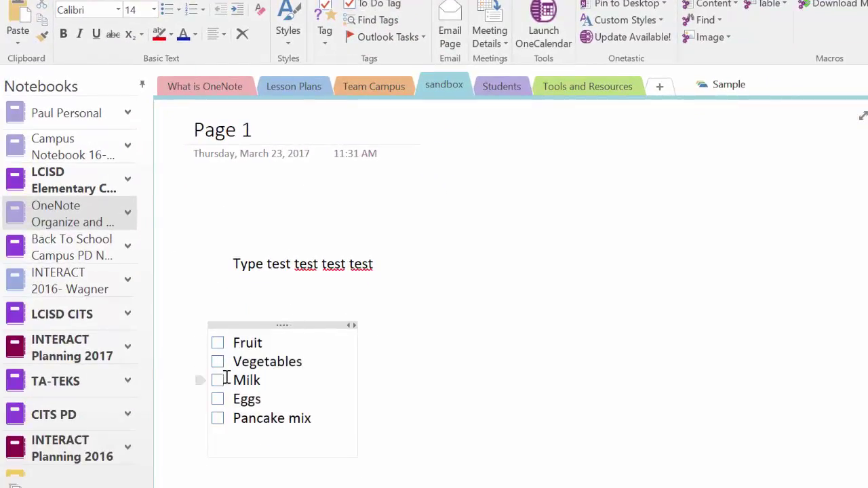
{"action": "left_click", "coordinate": [218, 344]}
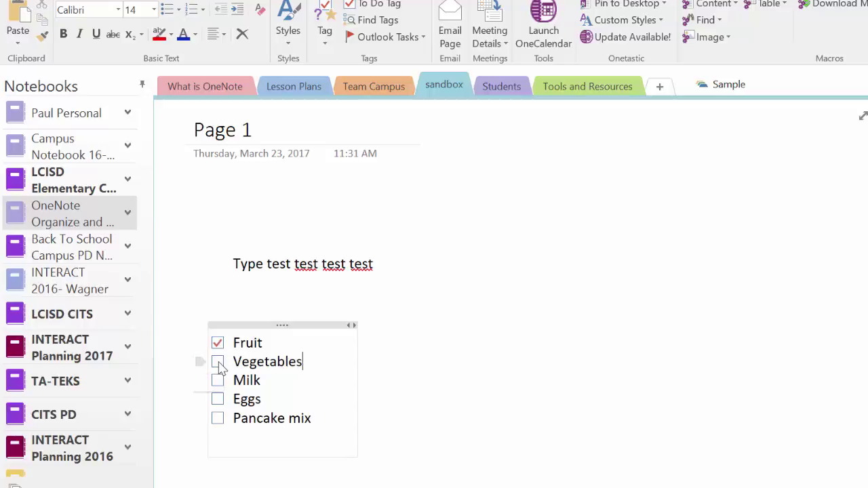
{"action": "left_click", "coordinate": [218, 362]}
{"action": "left_click", "coordinate": [218, 380]}
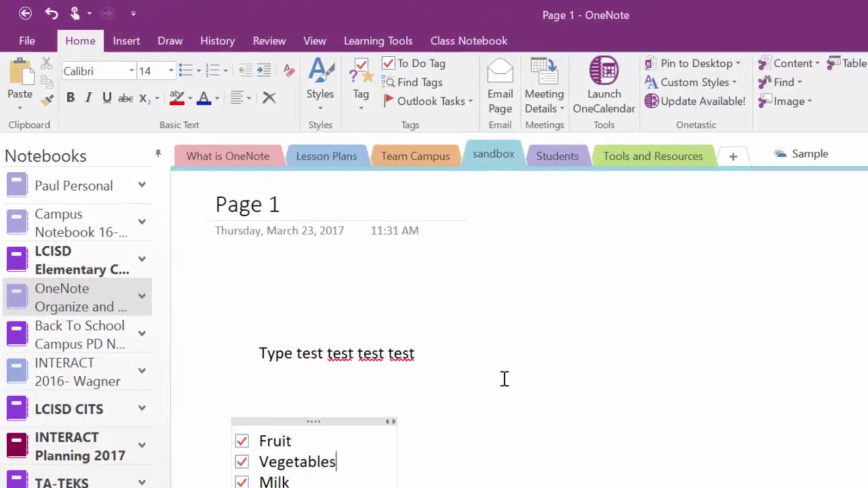
Step: Insert a table with headers Name, Address, Phone and Child, plus an empty second row
{"action": "left_click", "coordinate": [126, 40]}
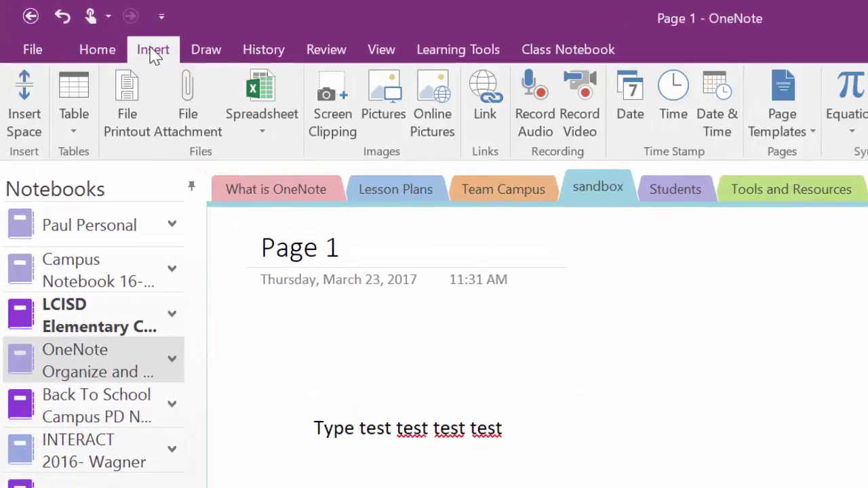
{"action": "left_click", "coordinate": [79, 125]}
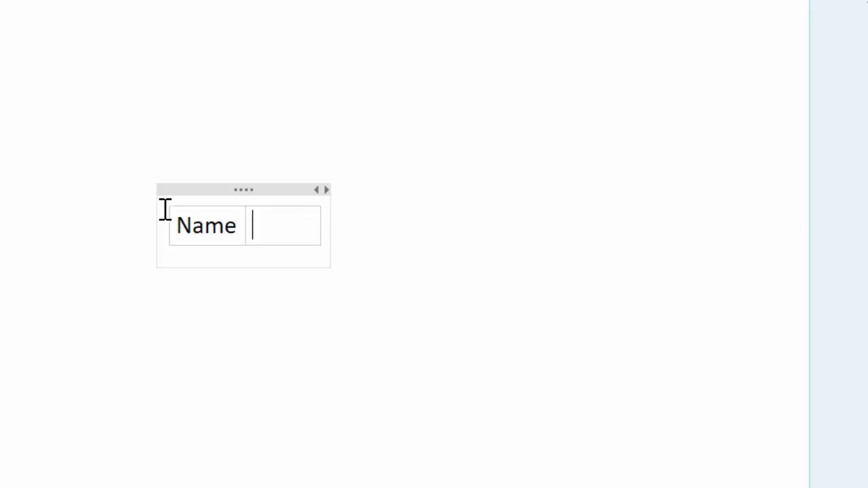
{"action": "type", "text": "Addres"}
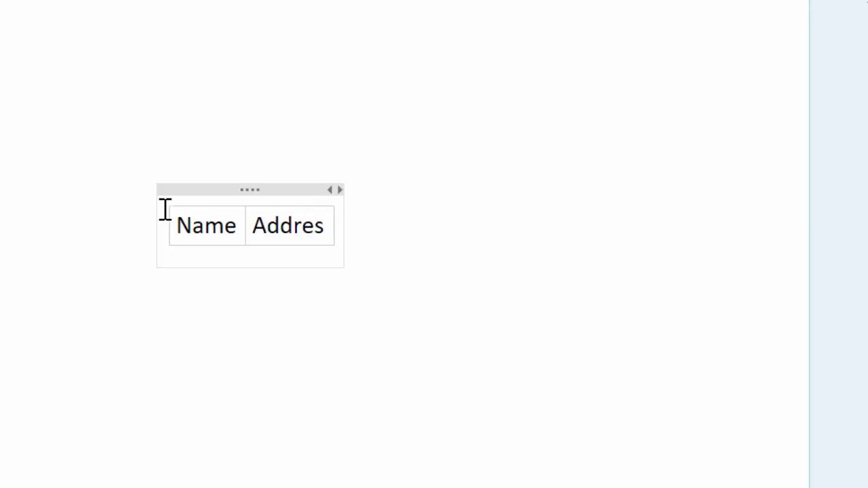
{"action": "type", "text": "s"}
{"action": "key", "text": "Tab"}
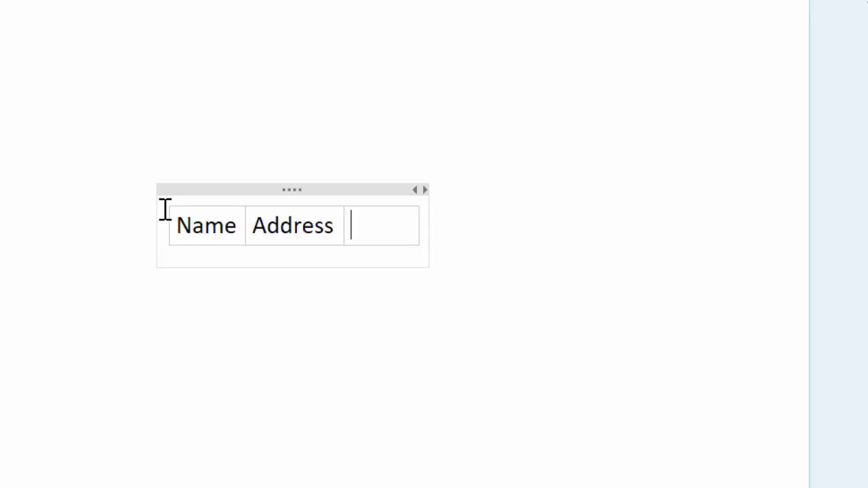
{"action": "type", "text": "Phonte"}
{"action": "key", "text": "BackSpace"}
{"action": "key", "text": "BackSpace"}
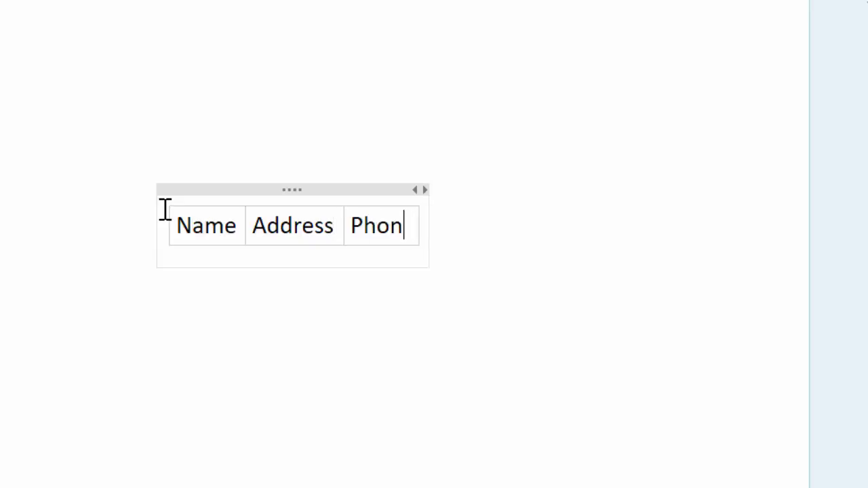
{"action": "type", "text": "e"}
{"action": "key", "text": "Tab"}
{"action": "type", "text": "chil"}
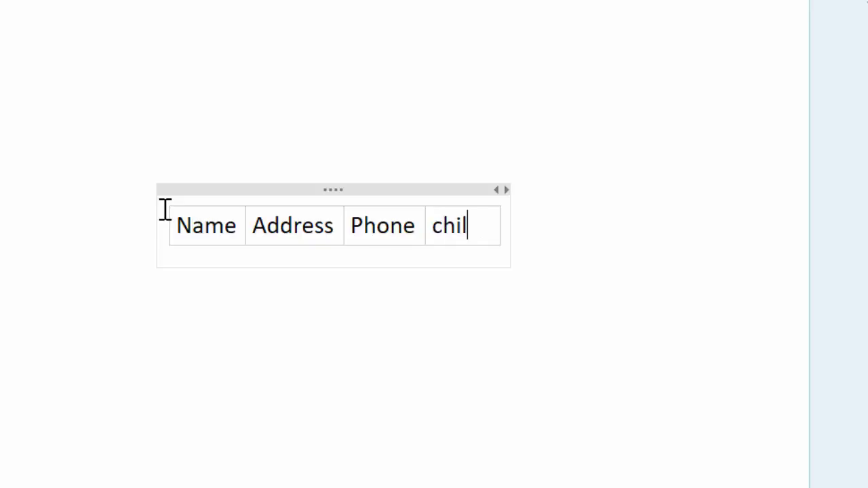
{"action": "type", "text": "d"}
{"action": "key", "text": "Return"}
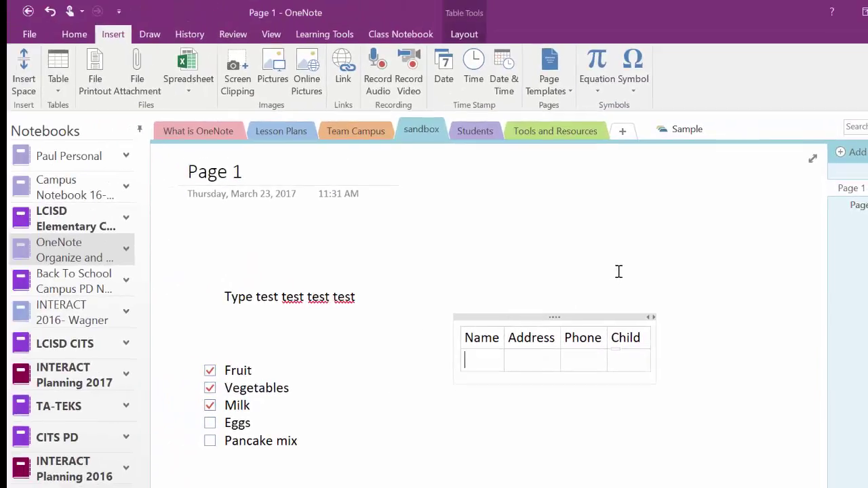
Step: Move the table down level with the checklist and show the Table Tools Layout options
{"action": "left_click_drag", "start_coordinate": [549, 317], "coordinate": [505, 360]}
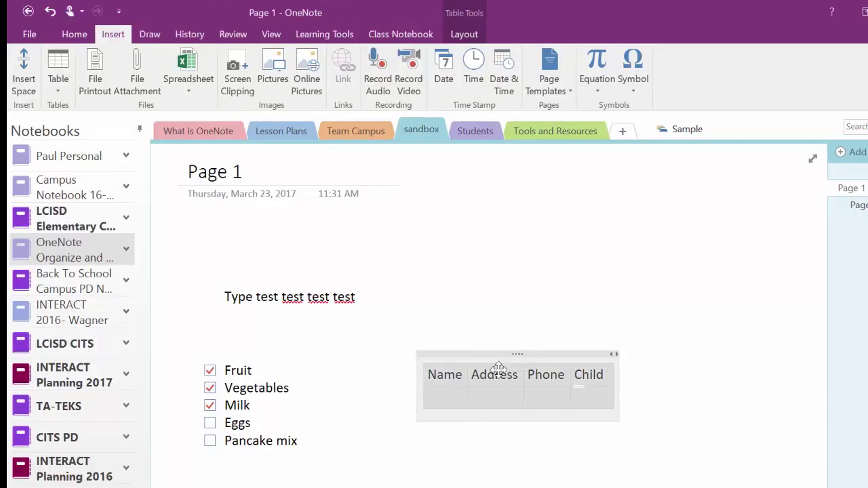
{"action": "left_click", "coordinate": [540, 444]}
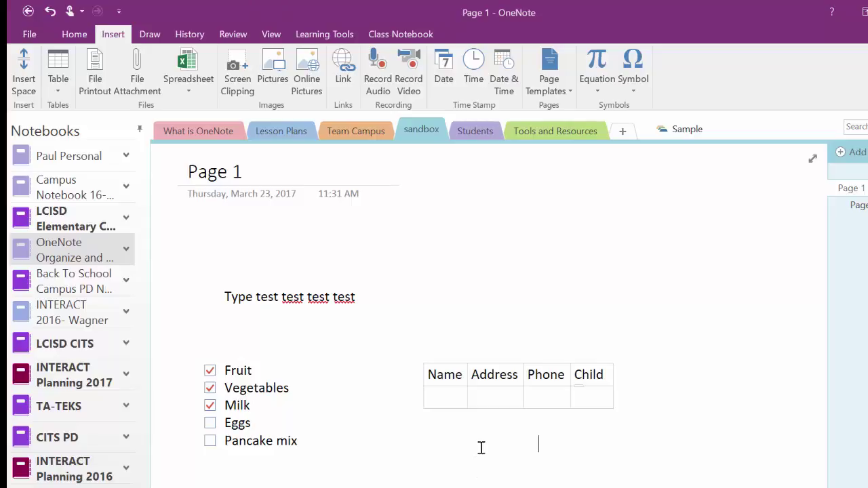
{"action": "left_click", "coordinate": [439, 374]}
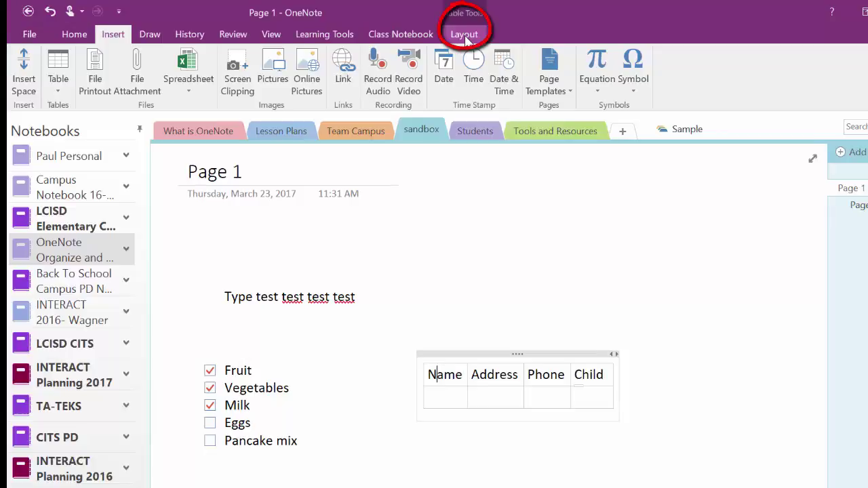
{"action": "left_click", "coordinate": [465, 38]}
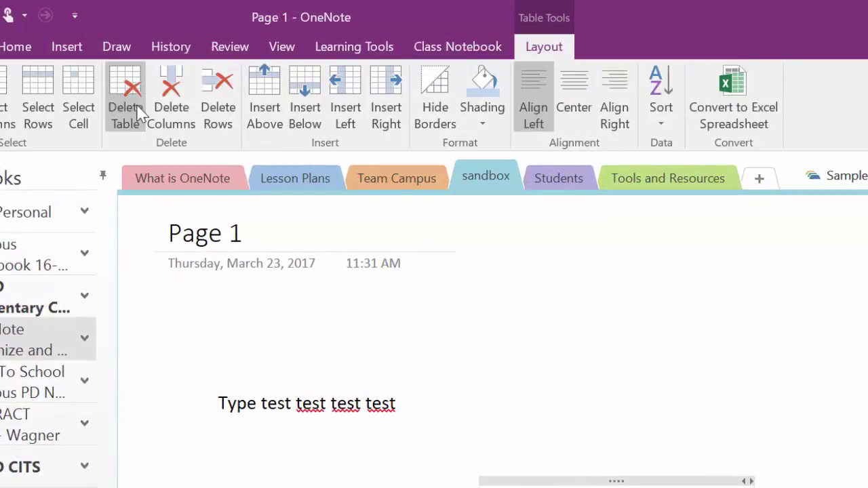